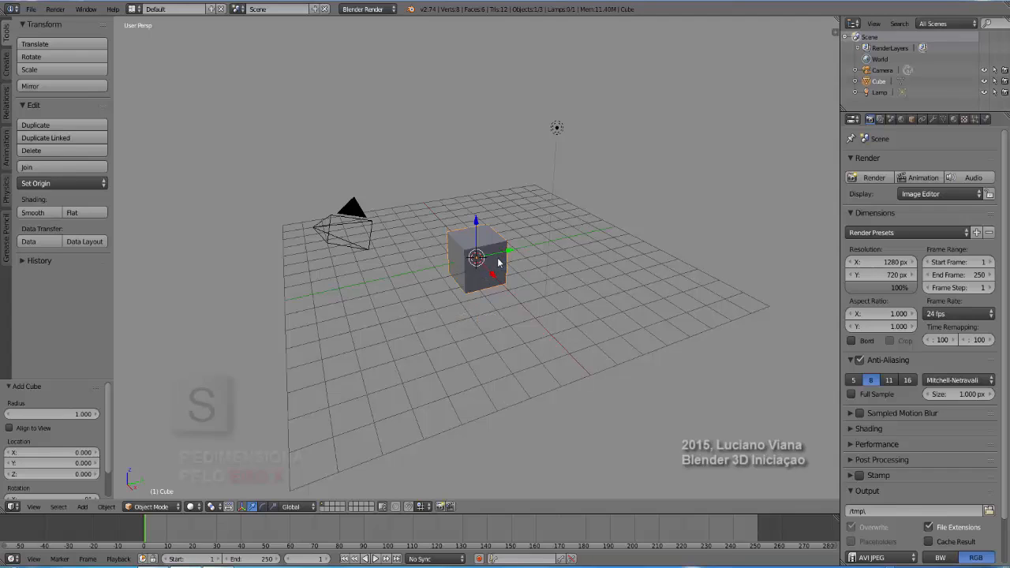
Flatten the cube along the global X axis to a scale factor of about 0.162.
{"action": "key", "text": "s"}
{"action": "key", "text": "x"}
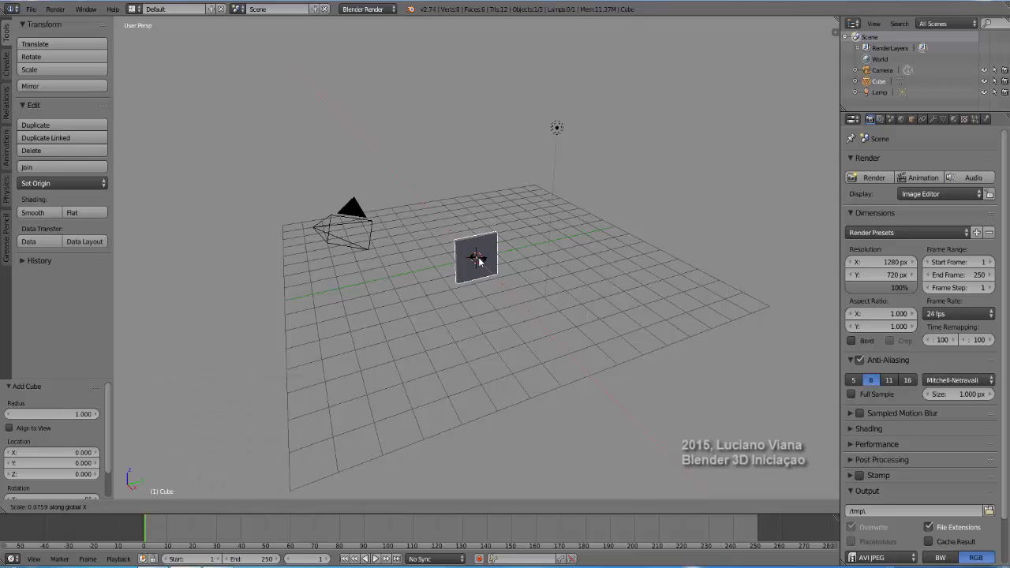
{"action": "left_click", "coordinate": [481, 262]}
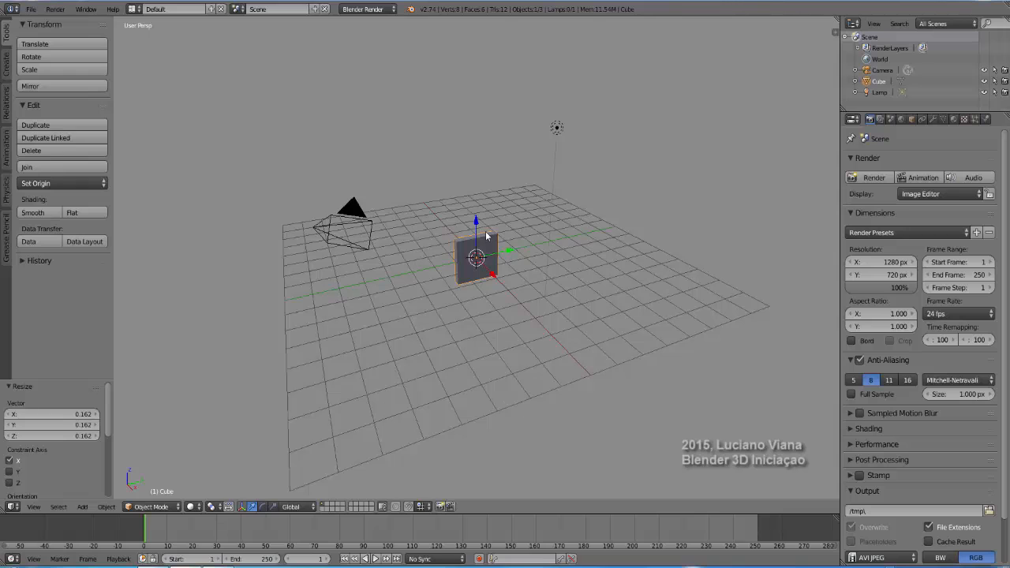
Stretch the flattened cube along the global Z axis by a factor of about 1.919 to form a door-like slab.
{"action": "key", "text": "s"}
{"action": "key", "text": "z"}
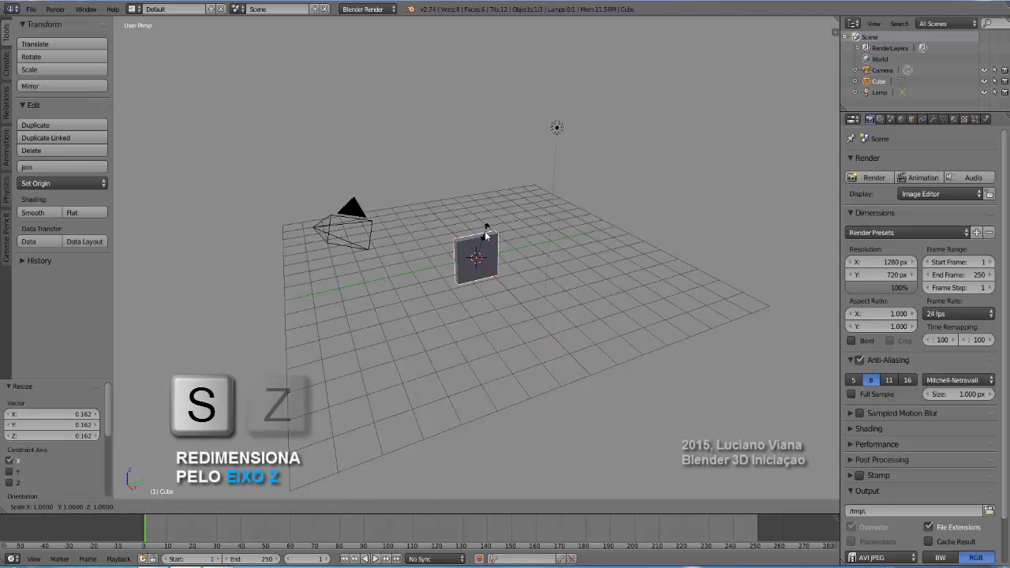
{"action": "key", "text": "z"}
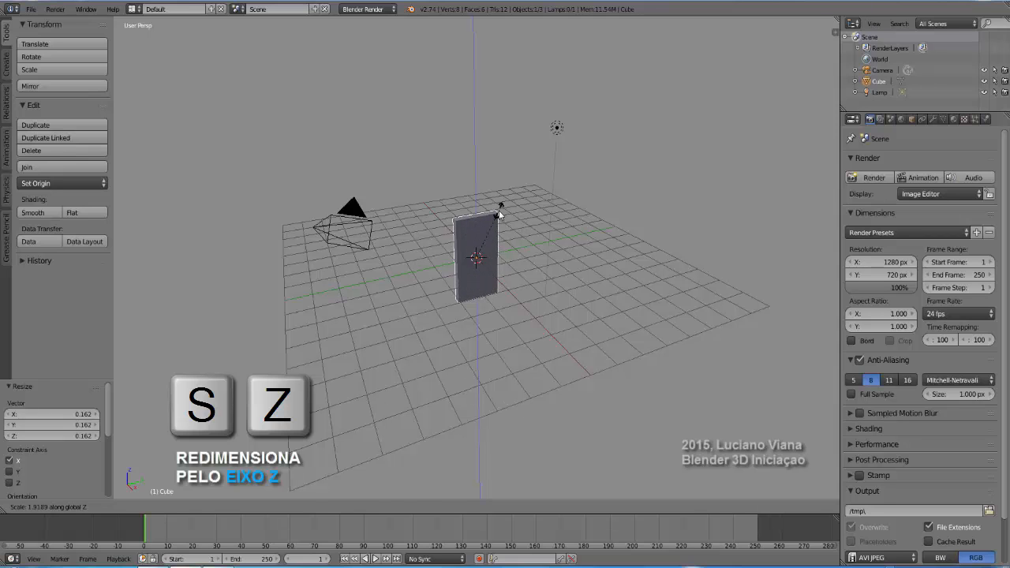
{"action": "left_click", "coordinate": [534, 274]}
{"action": "scroll", "coordinate": [532, 281], "scroll_direction": "up", "scroll_amount": 3}
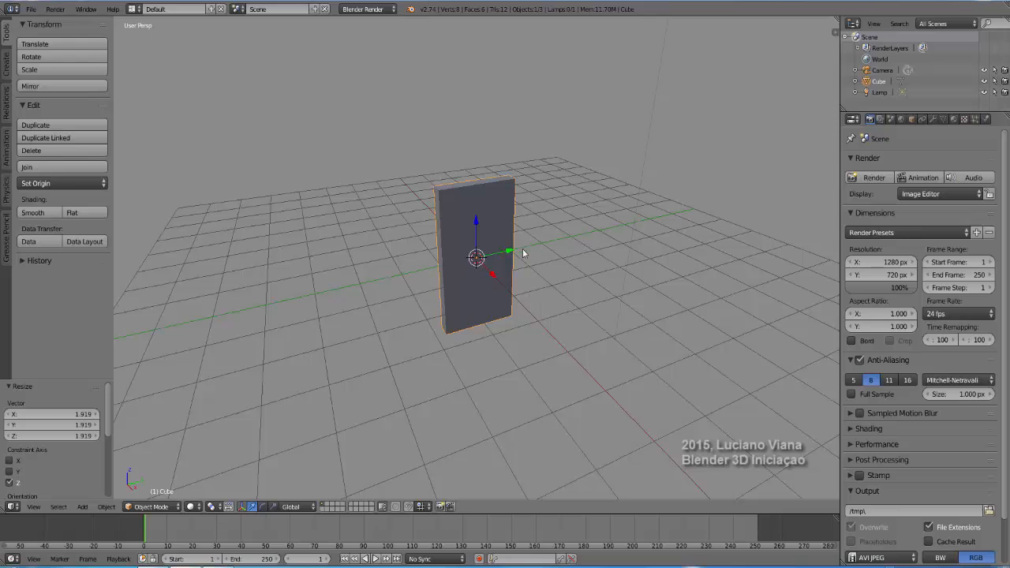
{"action": "scroll", "coordinate": [504, 261], "scroll_direction": "up", "scroll_amount": 1}
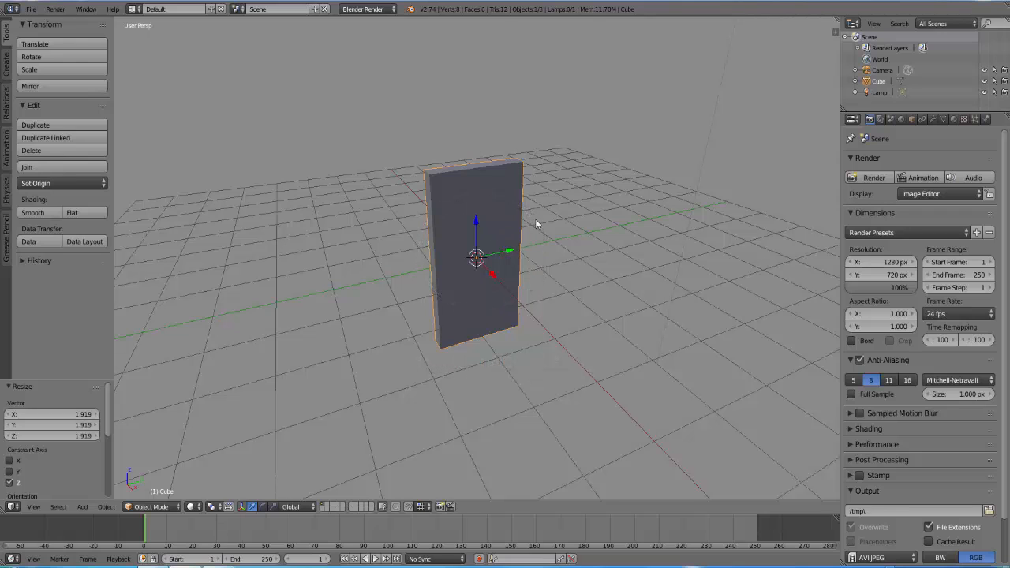
Try rotating the slab around the global Z axis about its own centre.
{"action": "key", "text": "r"}
{"action": "key", "text": "z"}
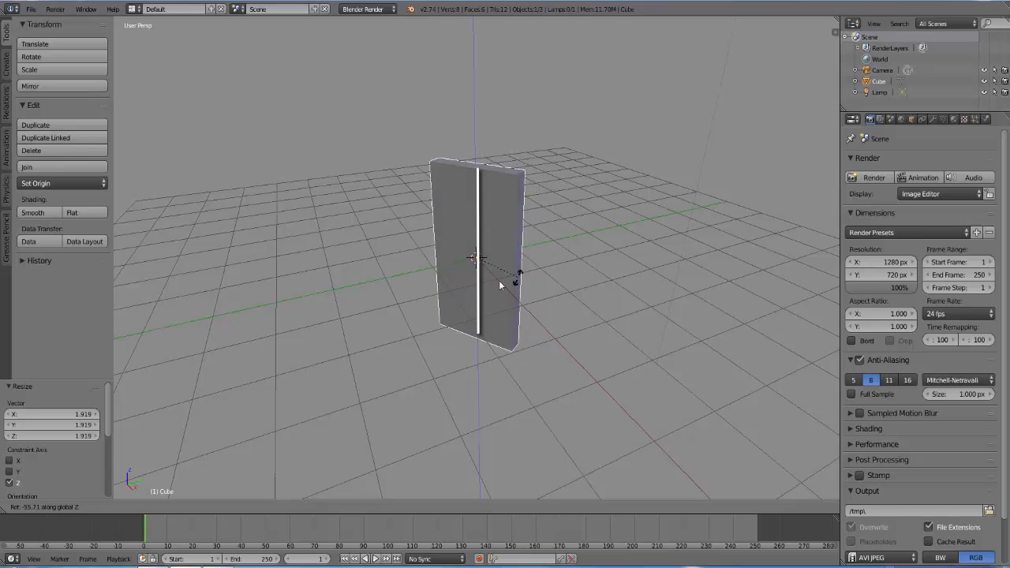
{"action": "left_click", "coordinate": [542, 230]}
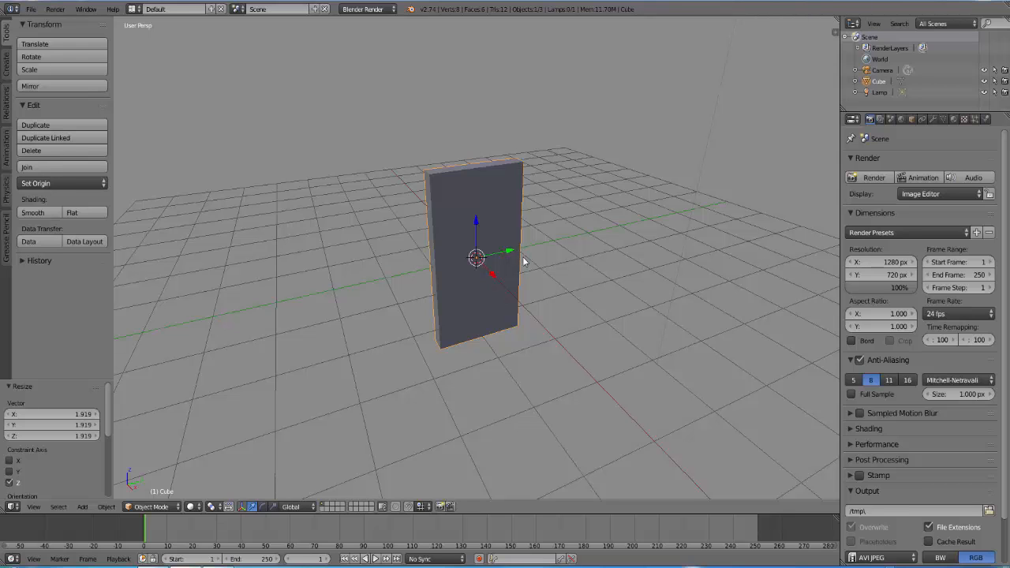
In Edit Mode with face selection, select the slab's narrow vertical side face.
{"action": "scroll", "coordinate": [524, 262], "scroll_direction": "up", "scroll_amount": 3}
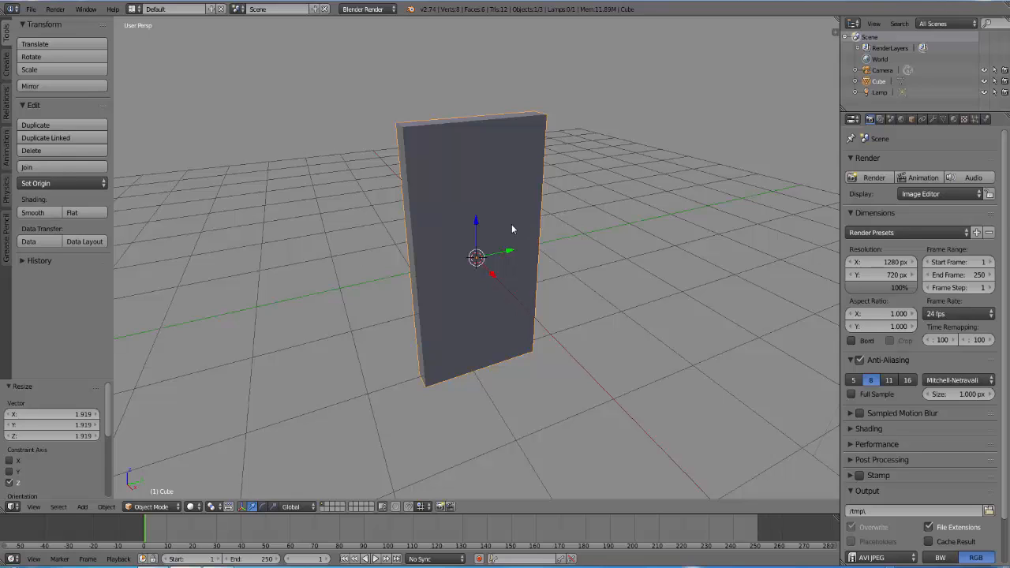
{"action": "left_click", "coordinate": [174, 508]}
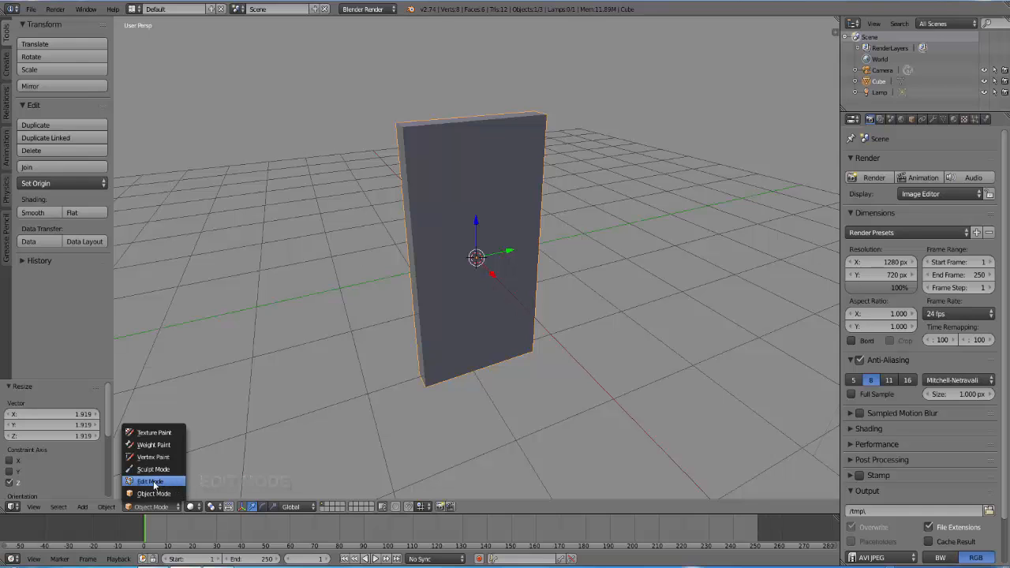
{"action": "left_click", "coordinate": [155, 482]}
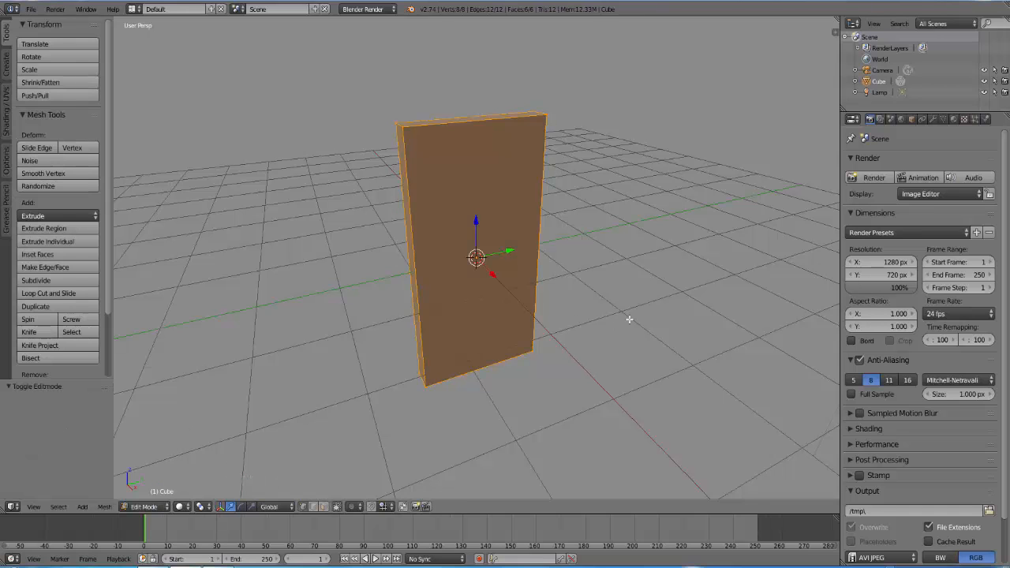
{"action": "middle_click_drag", "start_coordinate": [629, 319], "coordinate": [549, 303]}
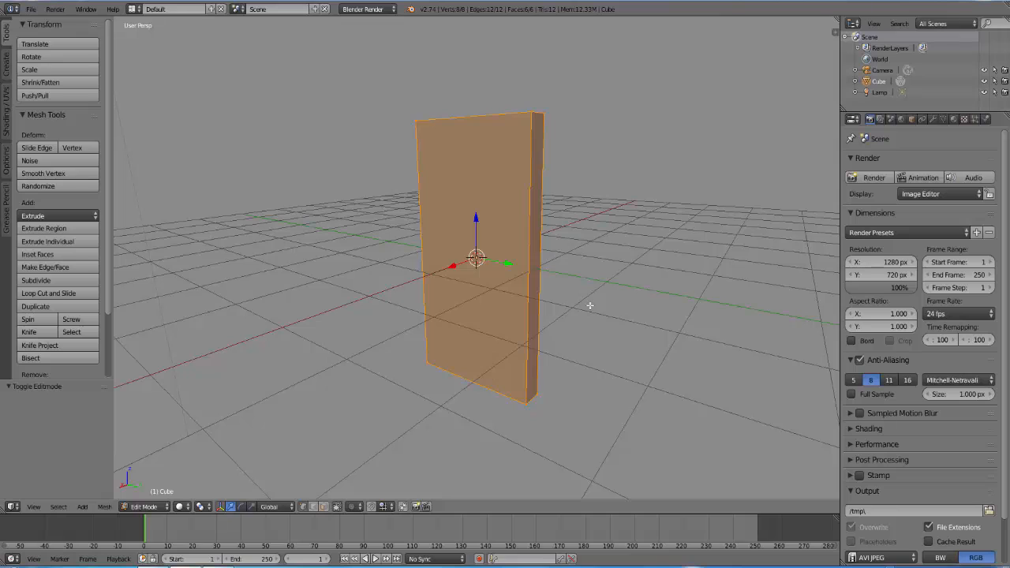
{"action": "left_click", "coordinate": [323, 506]}
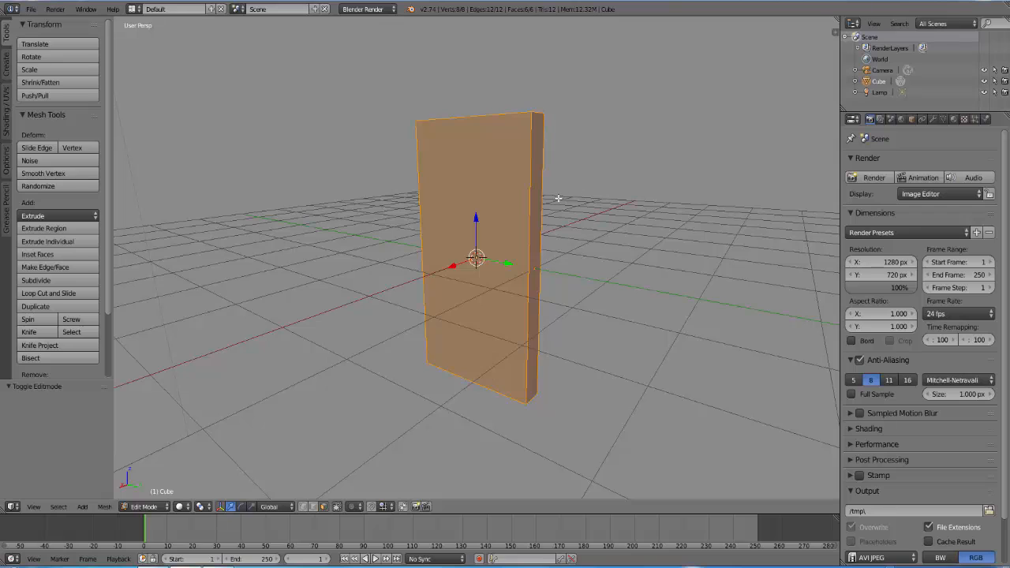
{"action": "right_click", "coordinate": [535, 266]}
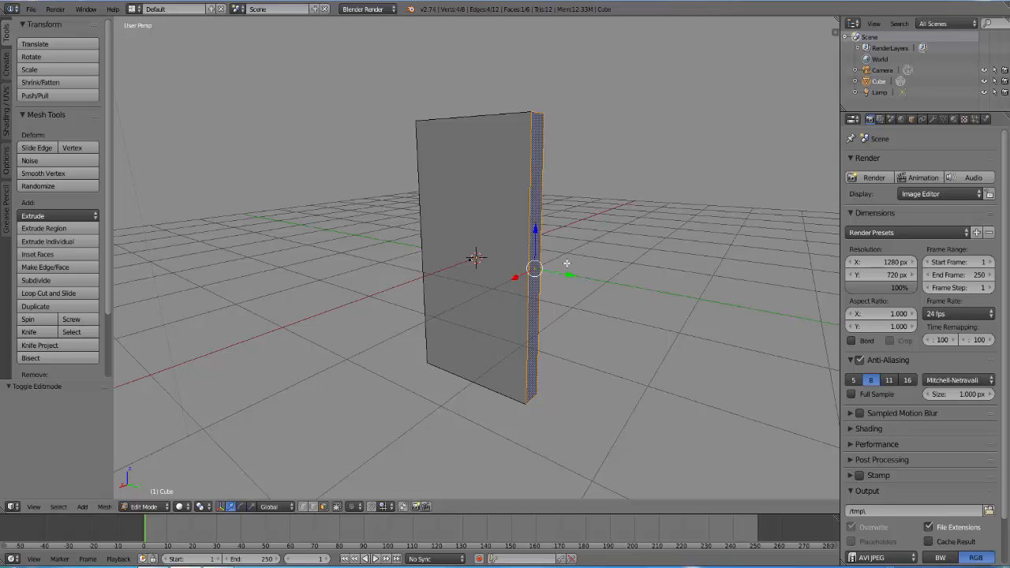
Try rotating only the selected side face around the global Z axis.
{"action": "key", "text": "r"}
{"action": "key", "text": "z"}
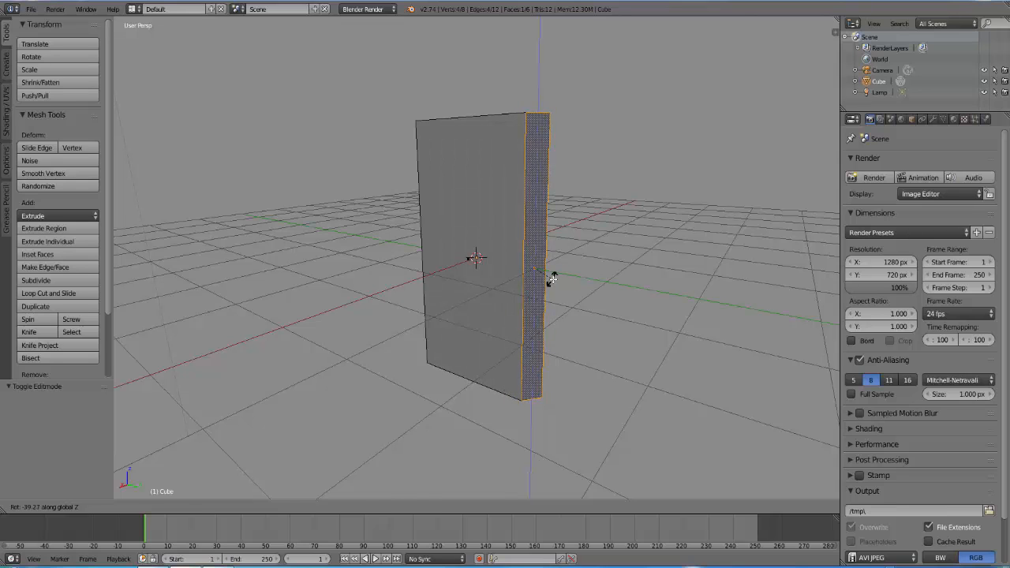
{"action": "right_click", "coordinate": [552, 279]}
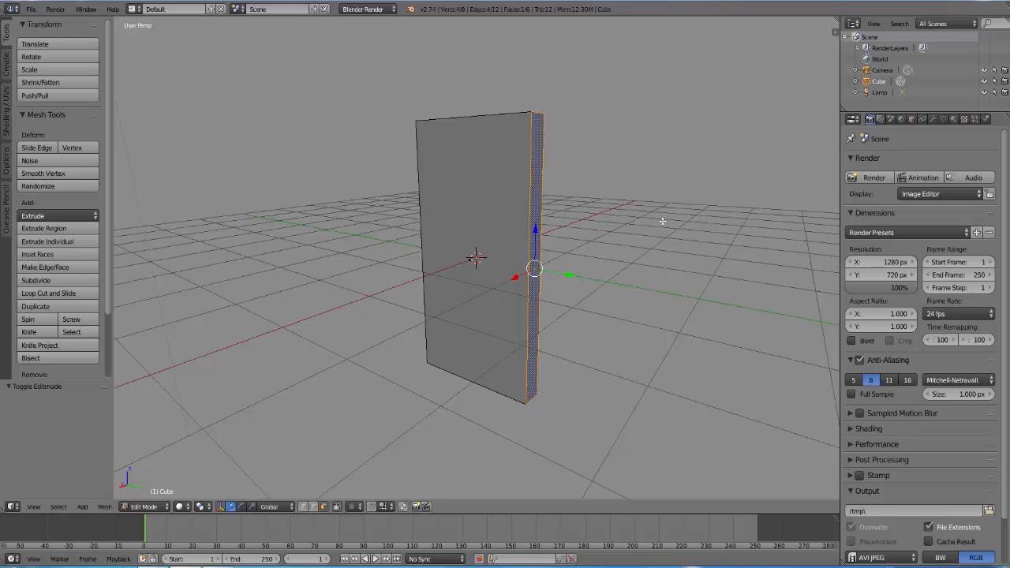
Snap the 3D cursor to the selected side face and return to Object Mode.
{"action": "key", "text": "shift+s"}
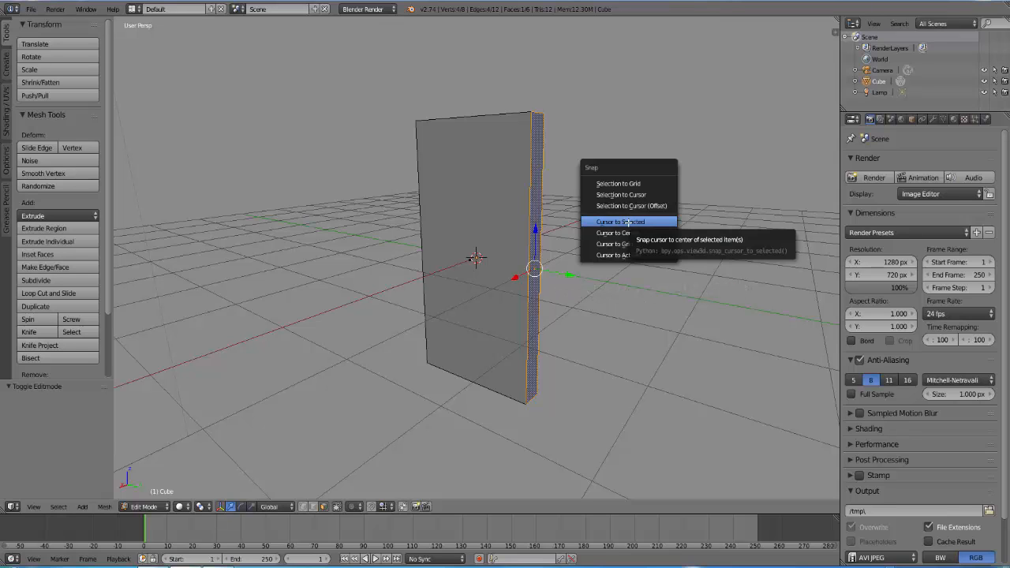
{"action": "left_click", "coordinate": [626, 223]}
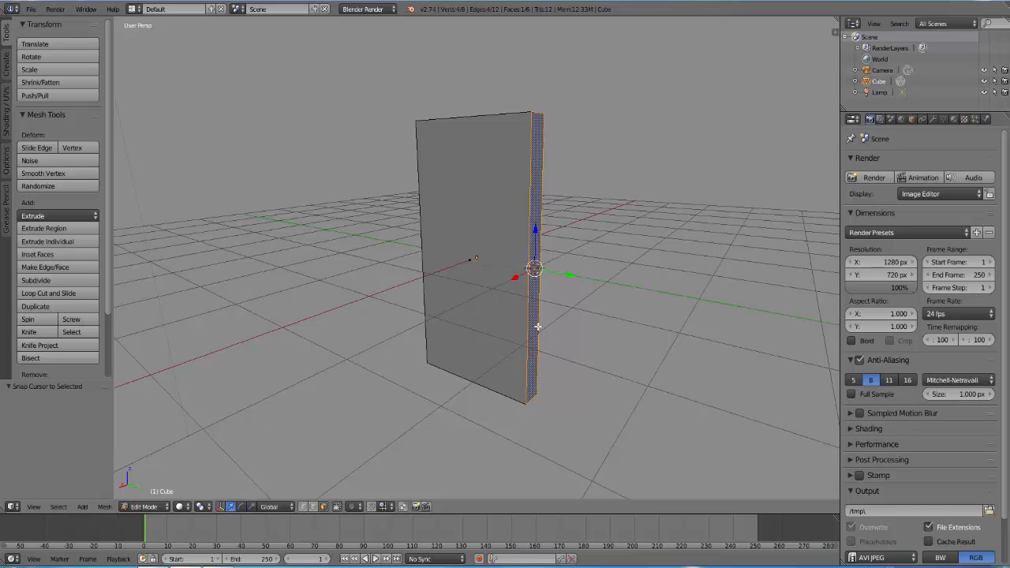
{"action": "left_click", "coordinate": [156, 506]}
{"action": "left_click", "coordinate": [156, 494]}
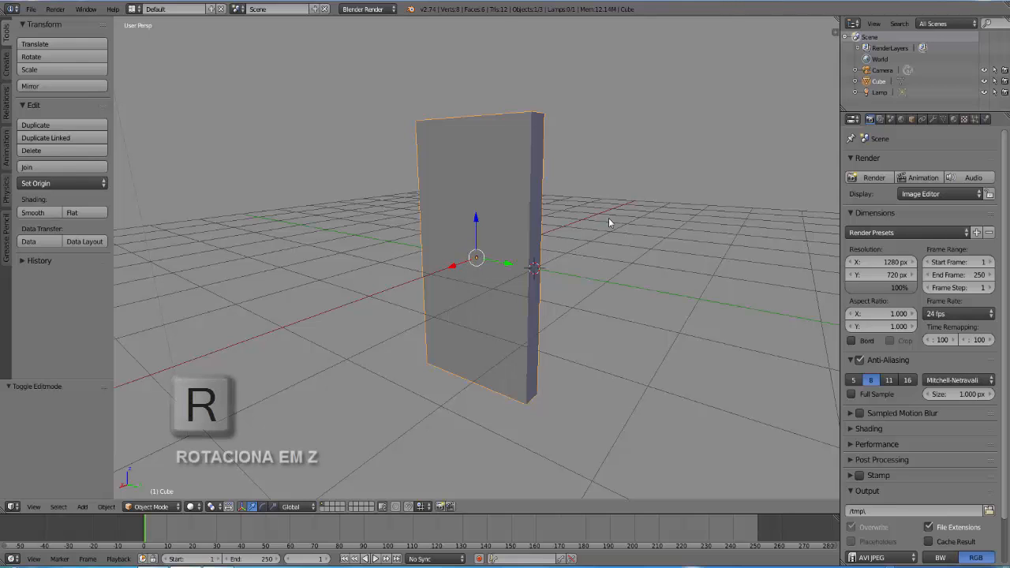
Try rotating the slab around Z in Object Mode with the pivot point still at its centre.
{"action": "key", "text": "r"}
{"action": "key", "text": "z"}
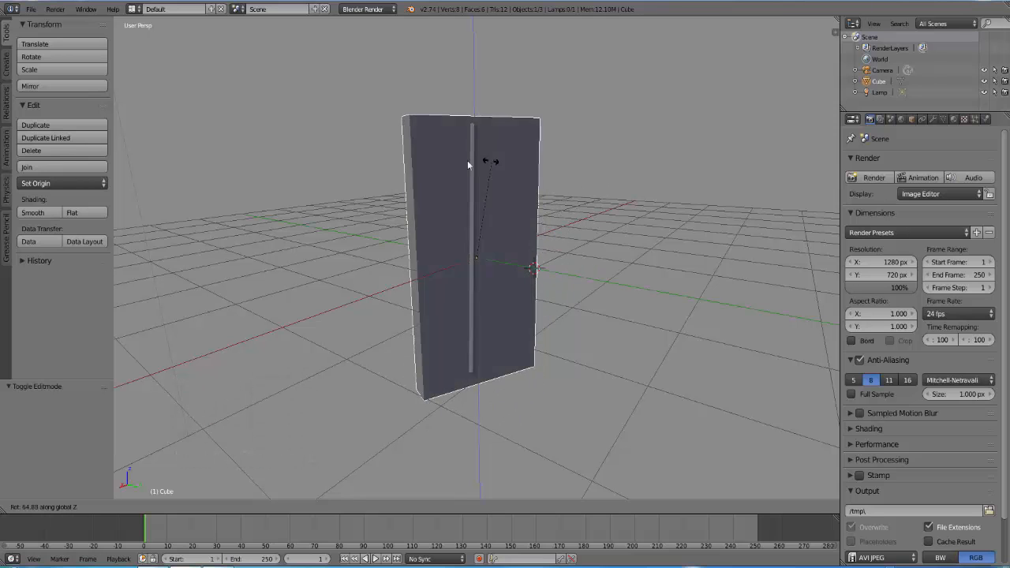
{"action": "left_click", "coordinate": [549, 196]}
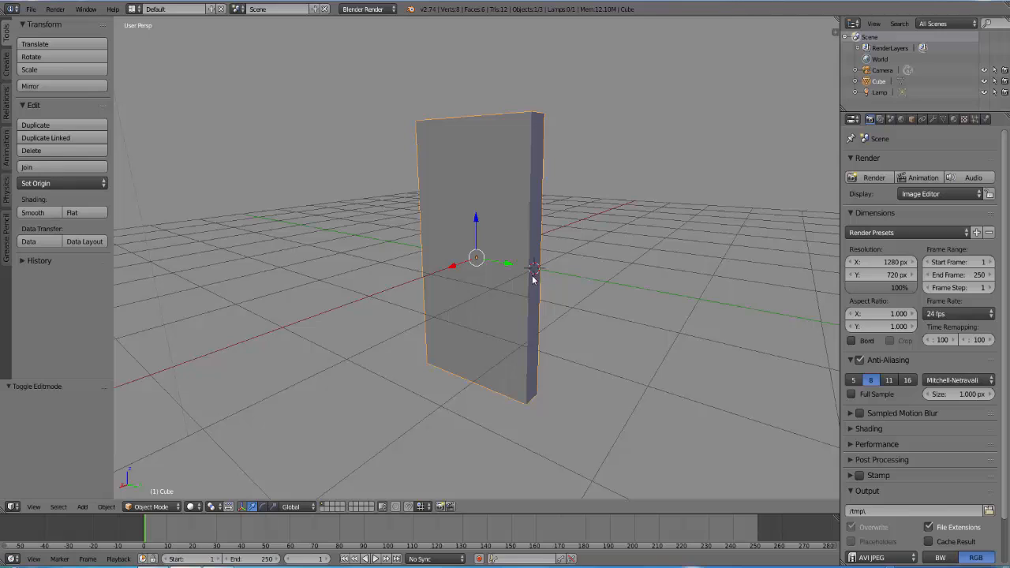
Set the pivot point for transformations to 3D Cursor.
{"action": "left_click", "coordinate": [223, 508]}
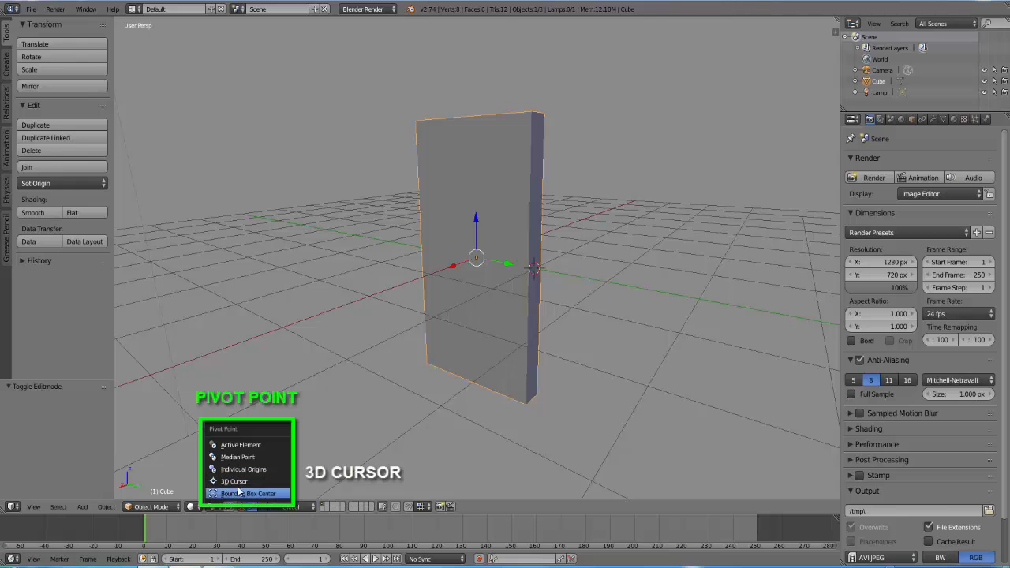
{"action": "left_click", "coordinate": [239, 480]}
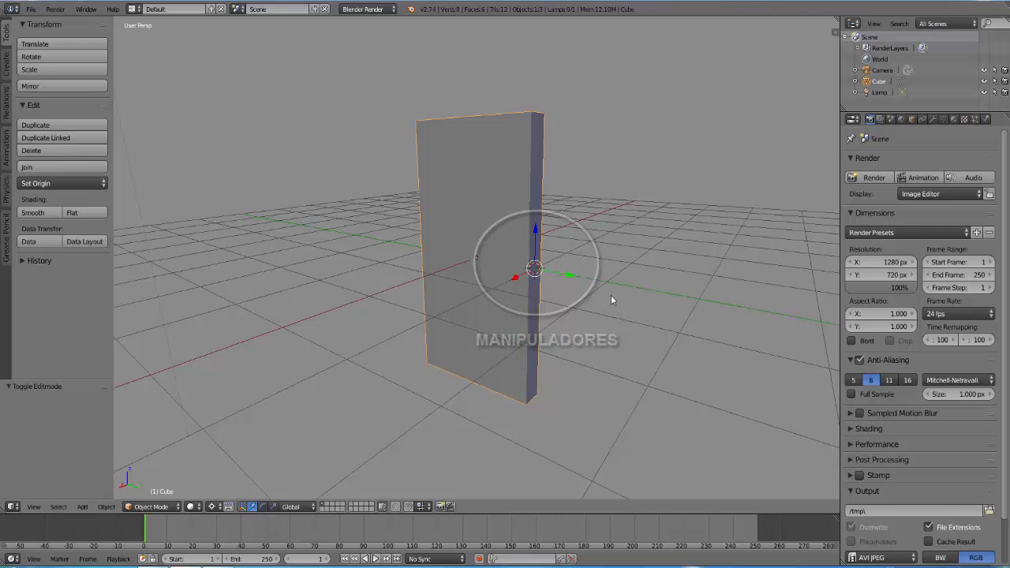
Try rotating the slab around the global Z axis about the 3D cursor on its side face.
{"action": "key", "text": "r"}
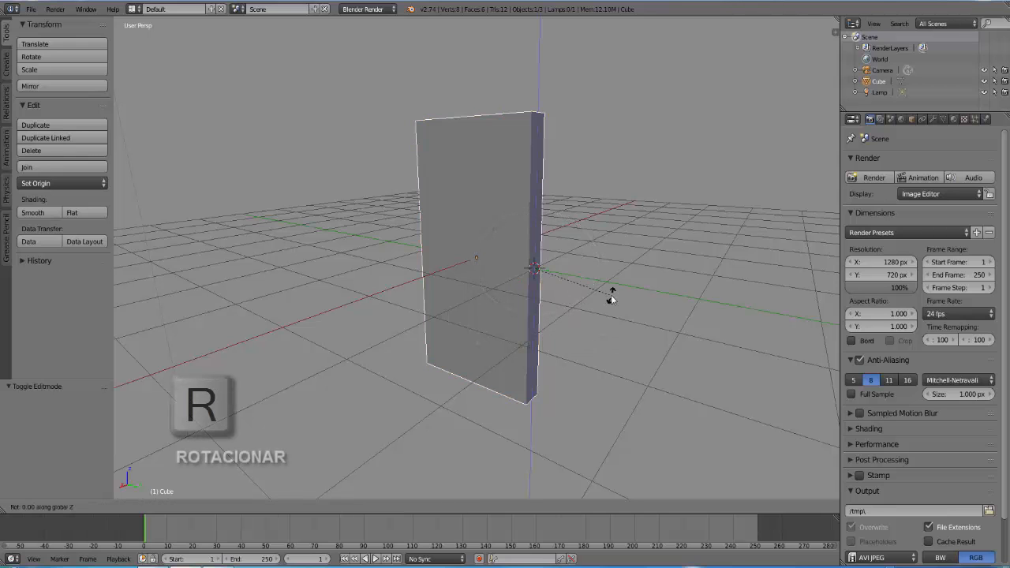
{"action": "key", "text": "z"}
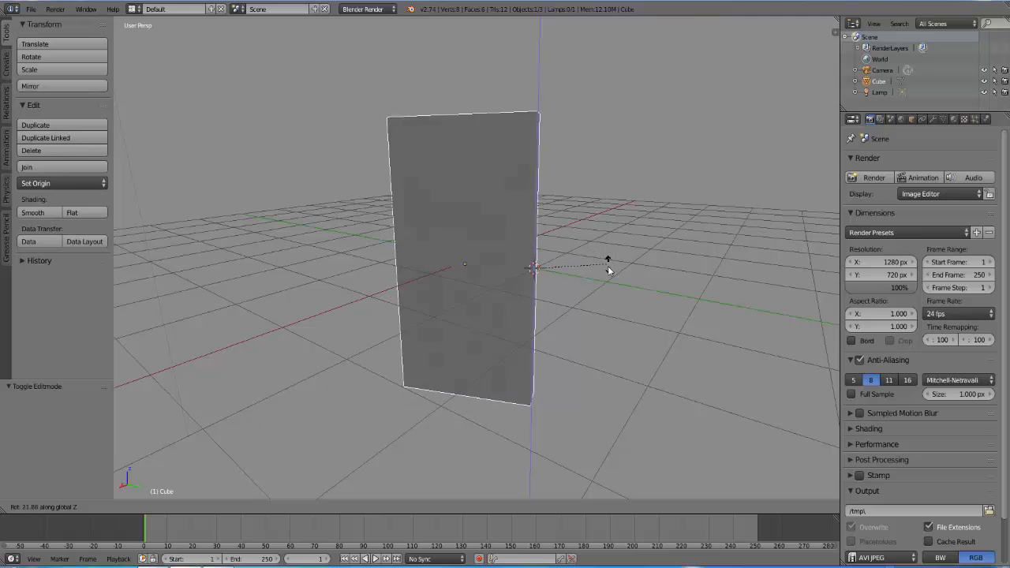
{"action": "left_click", "coordinate": [607, 309]}
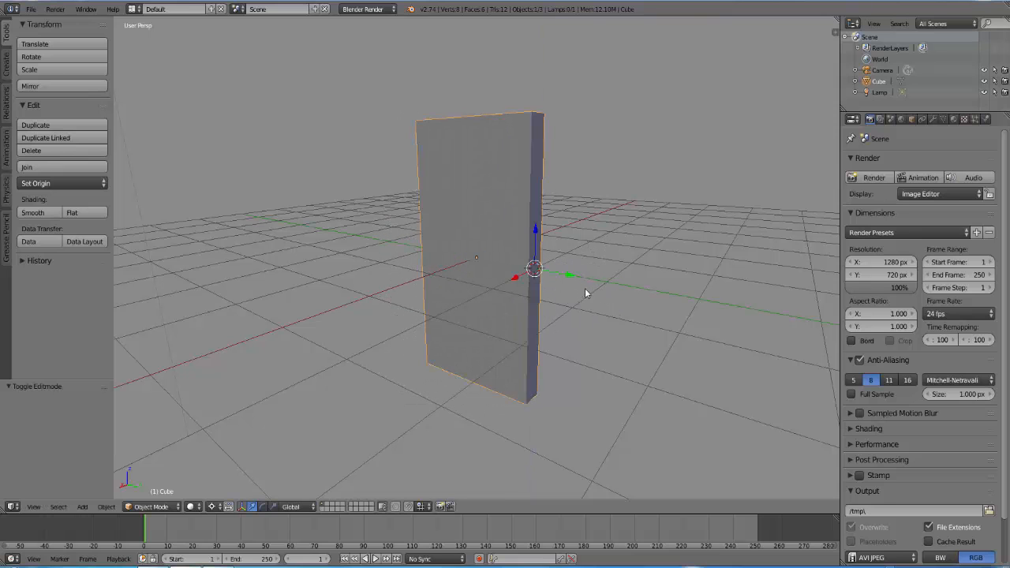
{"action": "scroll", "coordinate": [623, 299], "scroll_direction": "down", "scroll_amount": 3}
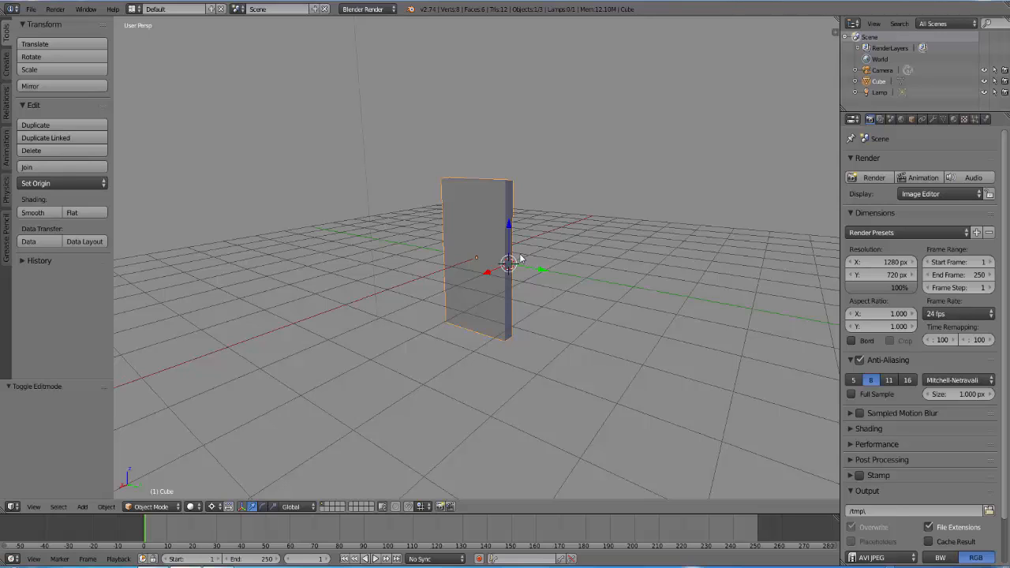
{"action": "key", "text": "r"}
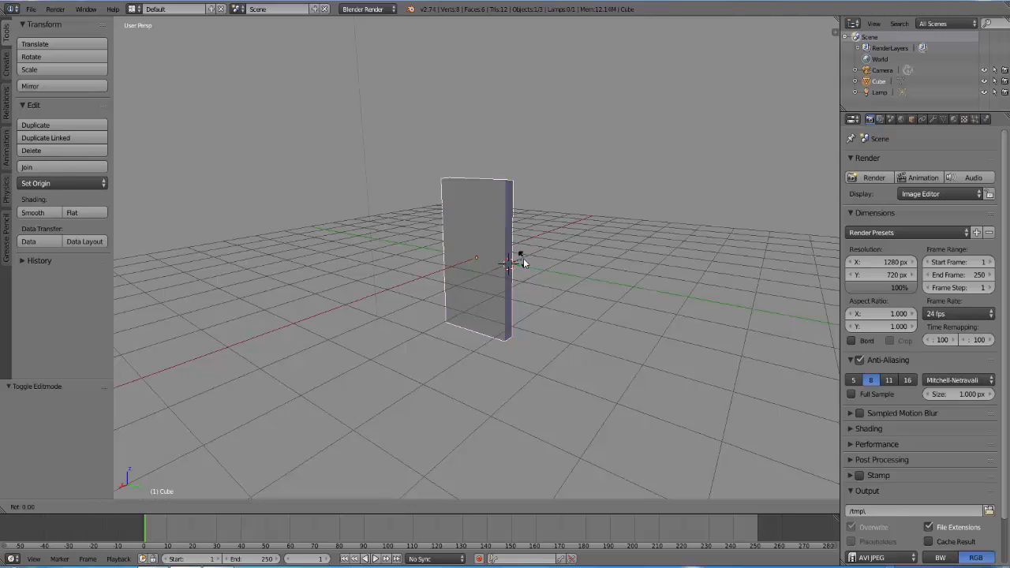
{"action": "key", "text": "z"}
{"action": "key", "text": "Escape"}
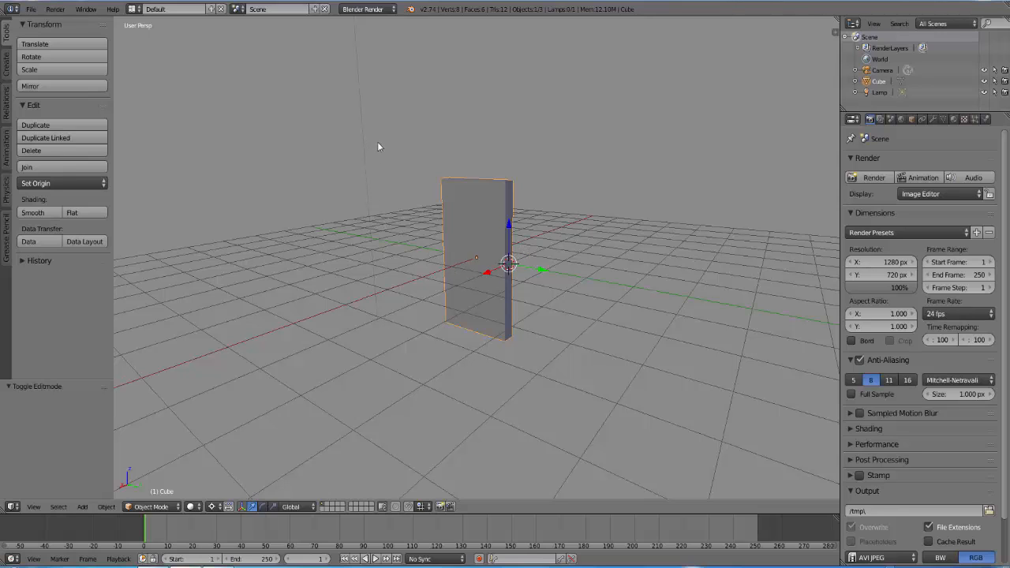
Switch the slab to Edit Mode and select its top face.
{"action": "left_click", "coordinate": [161, 507]}
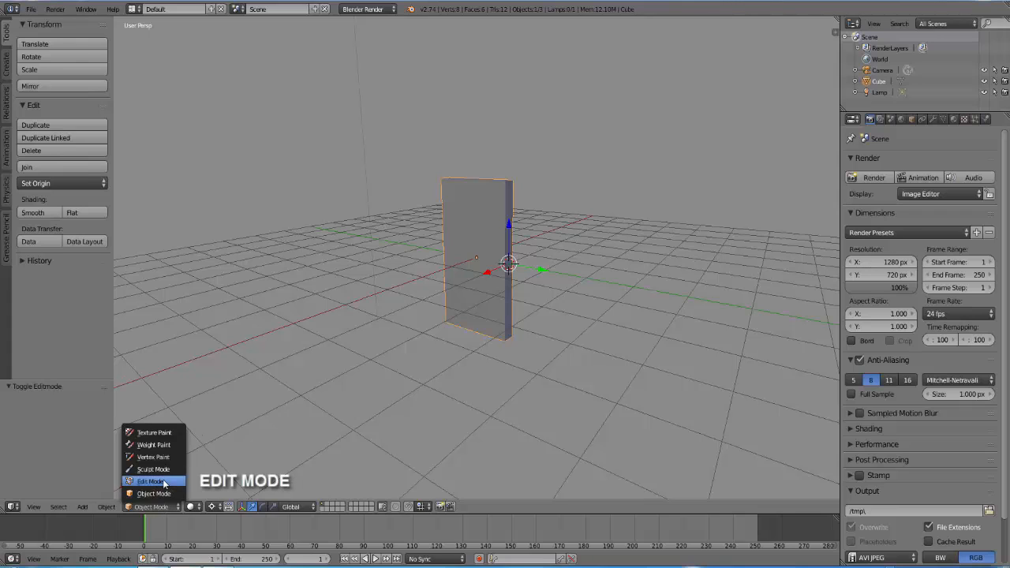
{"action": "left_click", "coordinate": [151, 481]}
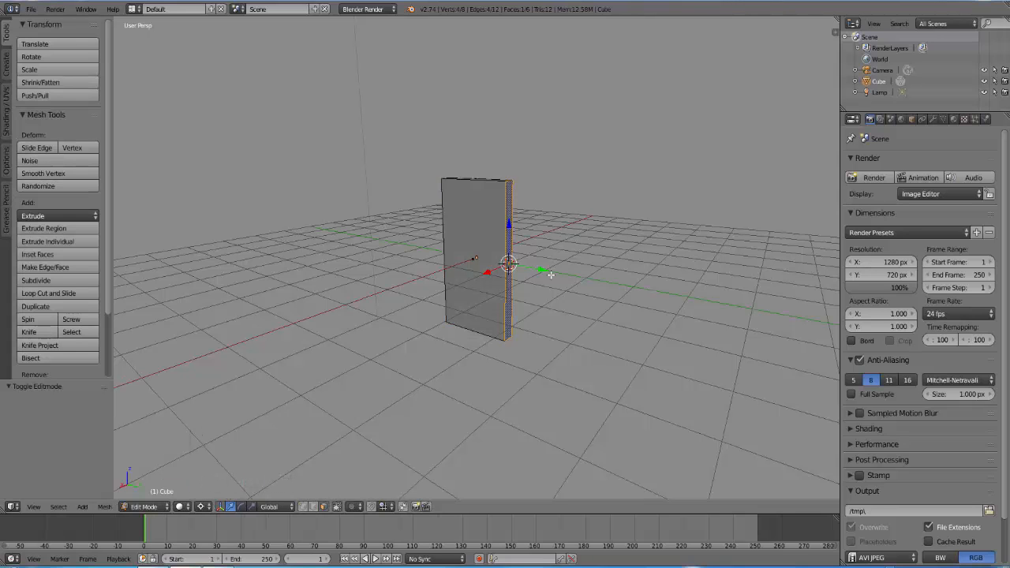
{"action": "scroll", "coordinate": [550, 275], "scroll_direction": "down", "scroll_amount": 1}
{"action": "middle_click_drag", "start_coordinate": [562, 287], "coordinate": [543, 306]}
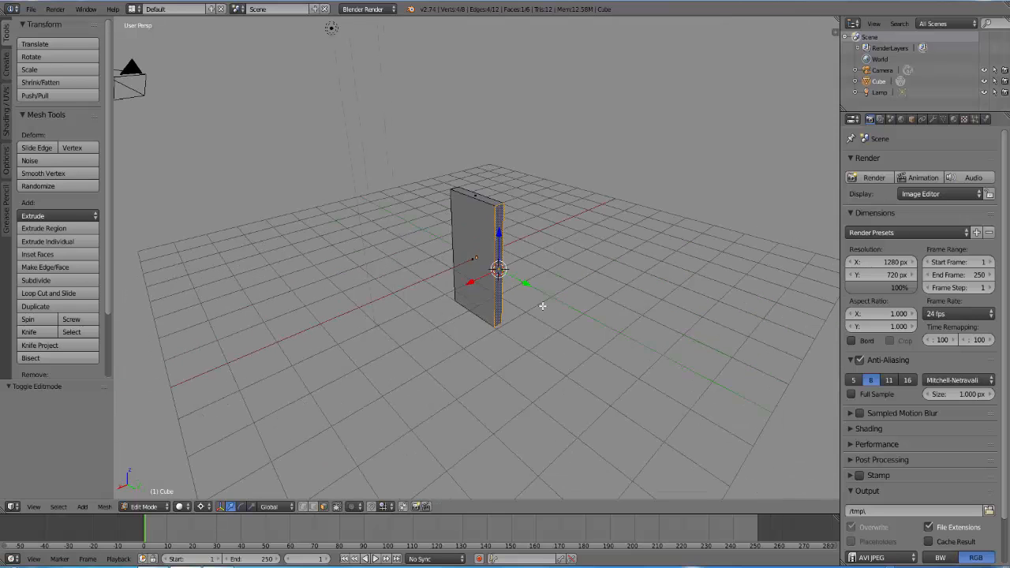
{"action": "scroll", "coordinate": [572, 303], "scroll_direction": "up", "scroll_amount": 4}
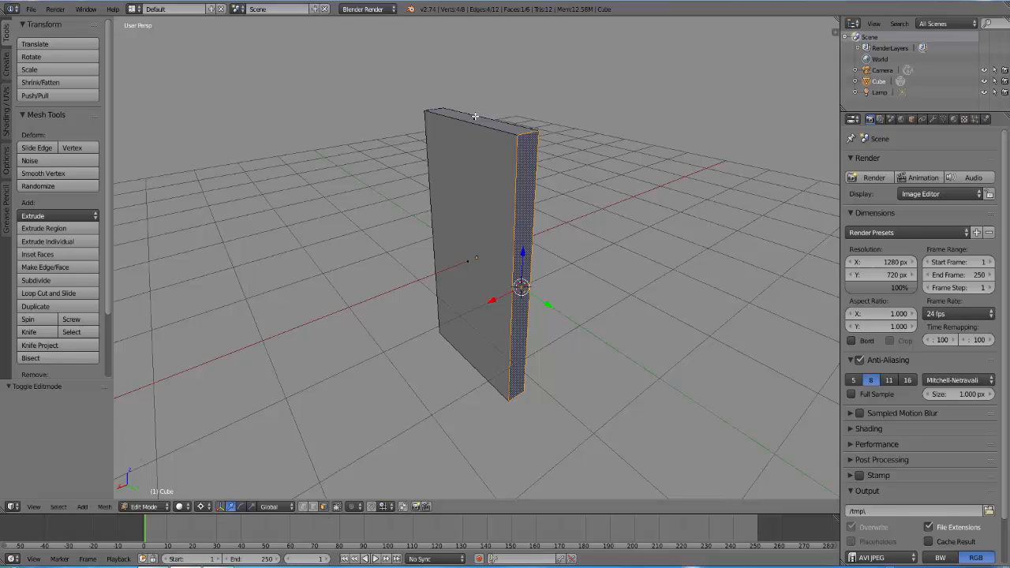
{"action": "right_click", "coordinate": [475, 117]}
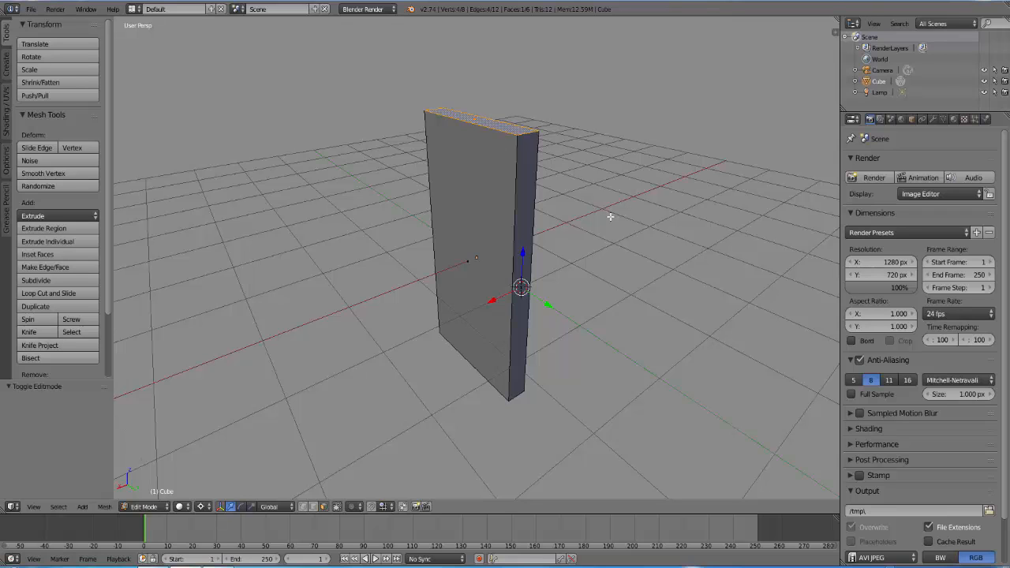
Snap the 3D cursor to the selected top face and return to Object Mode.
{"action": "key", "text": "shift+s"}
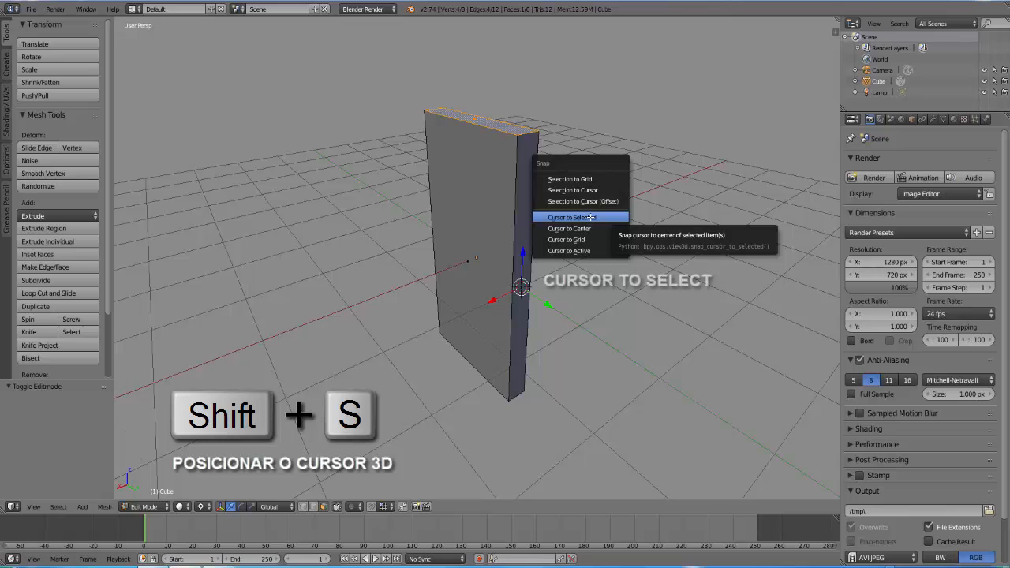
{"action": "left_click", "coordinate": [591, 217]}
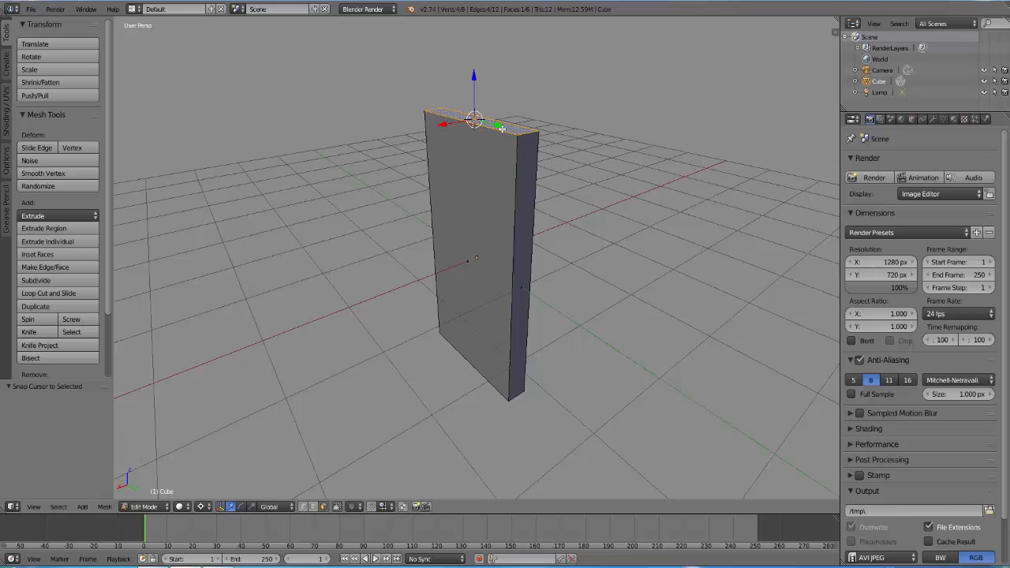
{"action": "left_click", "coordinate": [150, 509]}
{"action": "left_click", "coordinate": [142, 493]}
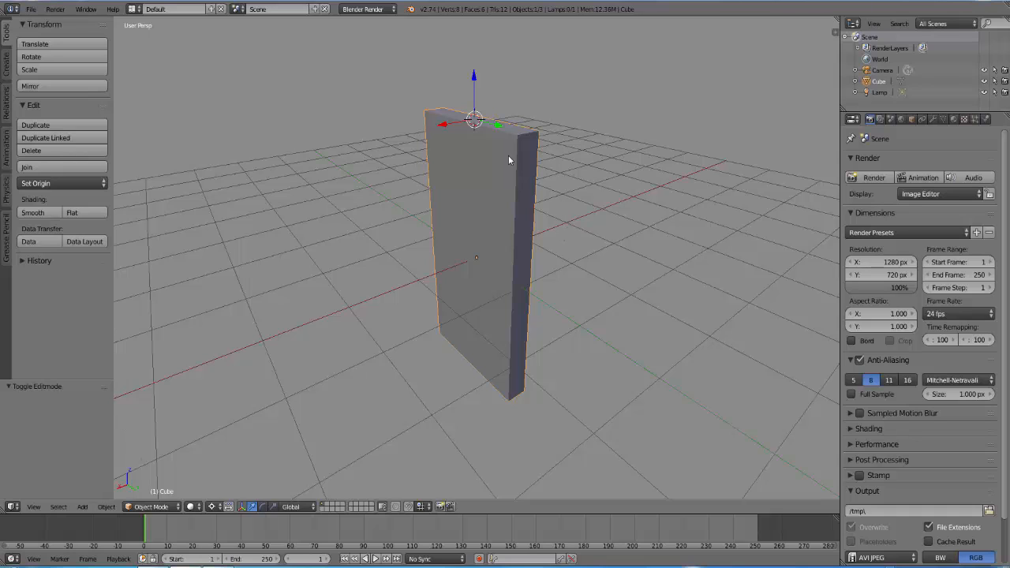
Try rotating the slab around the global Y axis about the 3D cursor on its top face.
{"action": "key", "text": "r"}
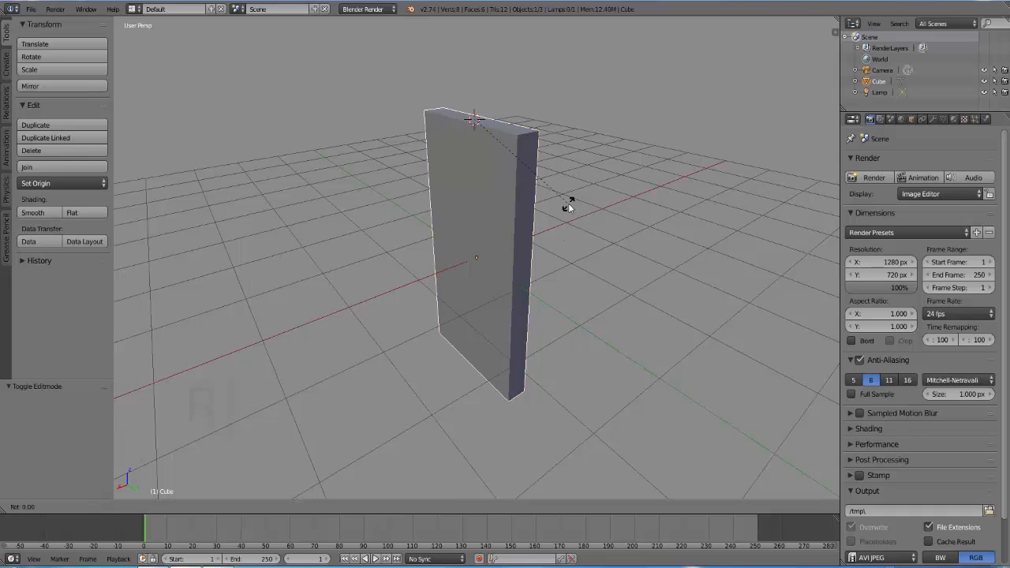
{"action": "key", "text": "y"}
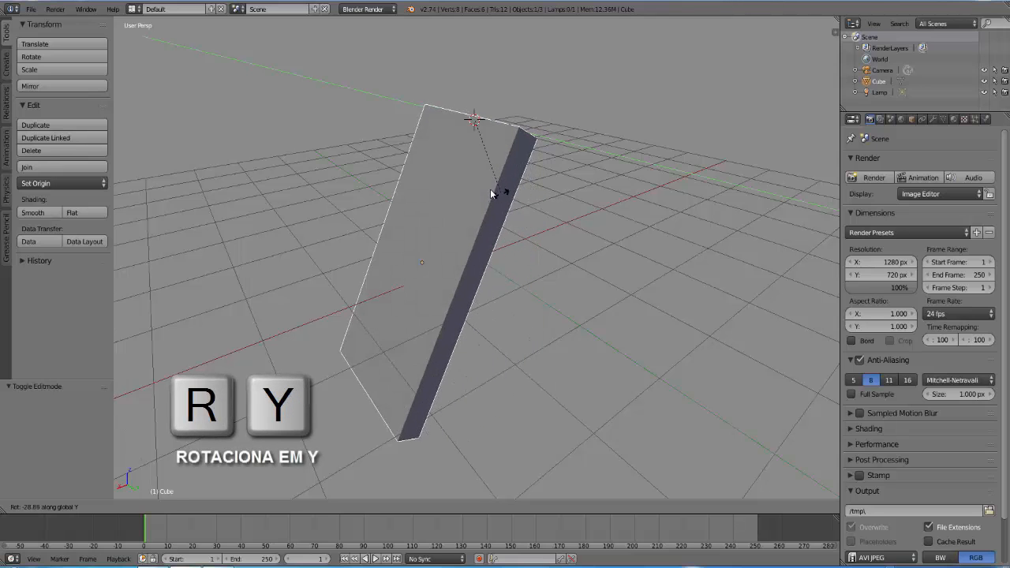
{"action": "left_click", "coordinate": [462, 142]}
{"action": "scroll", "coordinate": [462, 139], "scroll_direction": "down", "scroll_amount": 5}
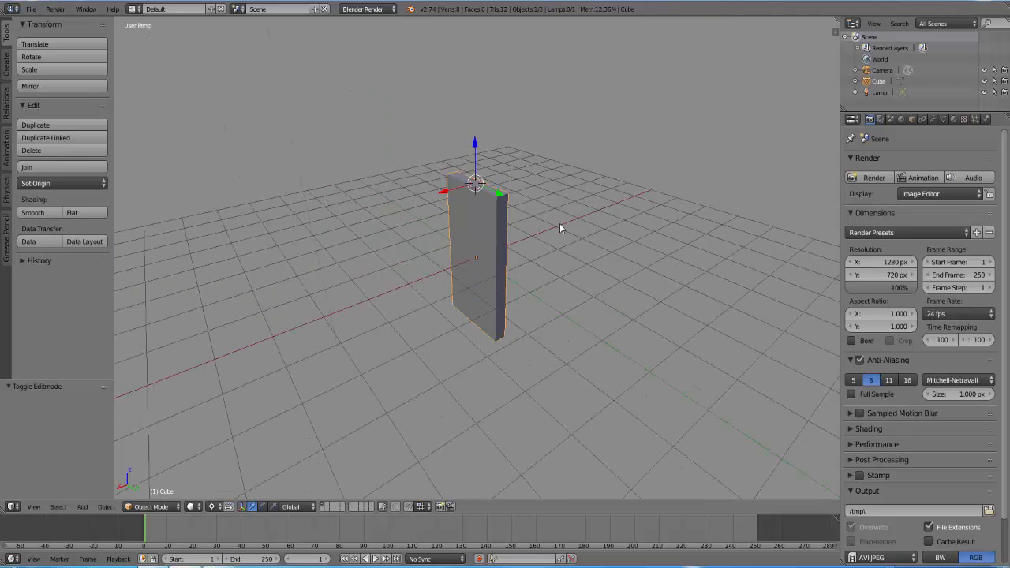
{"action": "key", "text": "r"}
{"action": "key", "text": "y"}
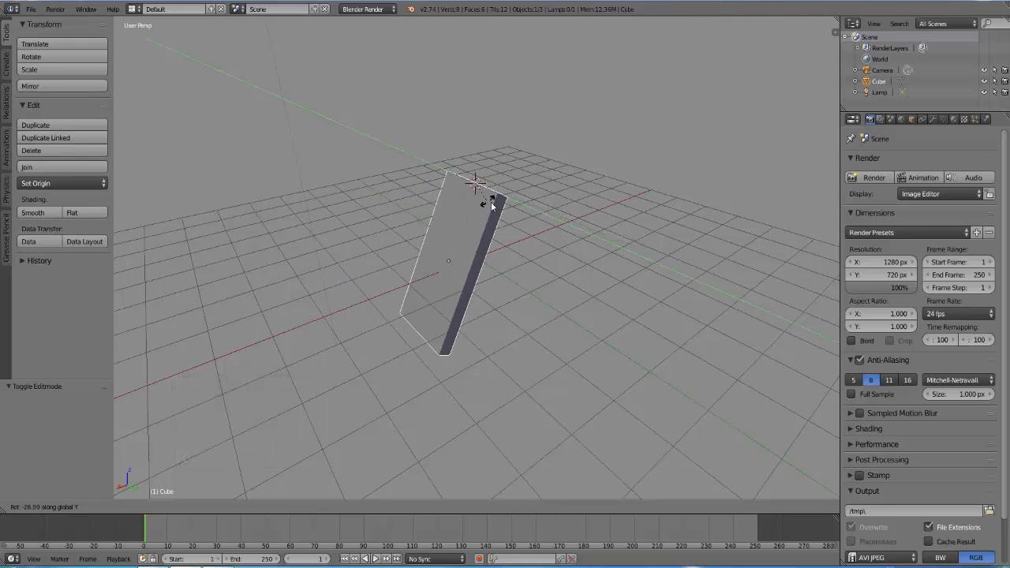
{"action": "right_click", "coordinate": [493, 206]}
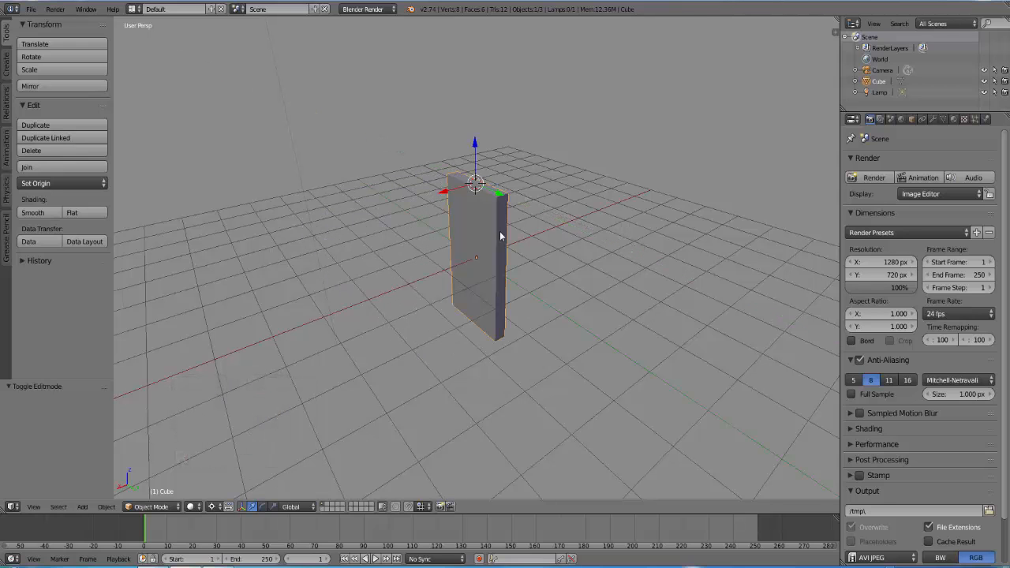
{"action": "scroll", "coordinate": [498, 227], "scroll_direction": "up", "scroll_amount": 2}
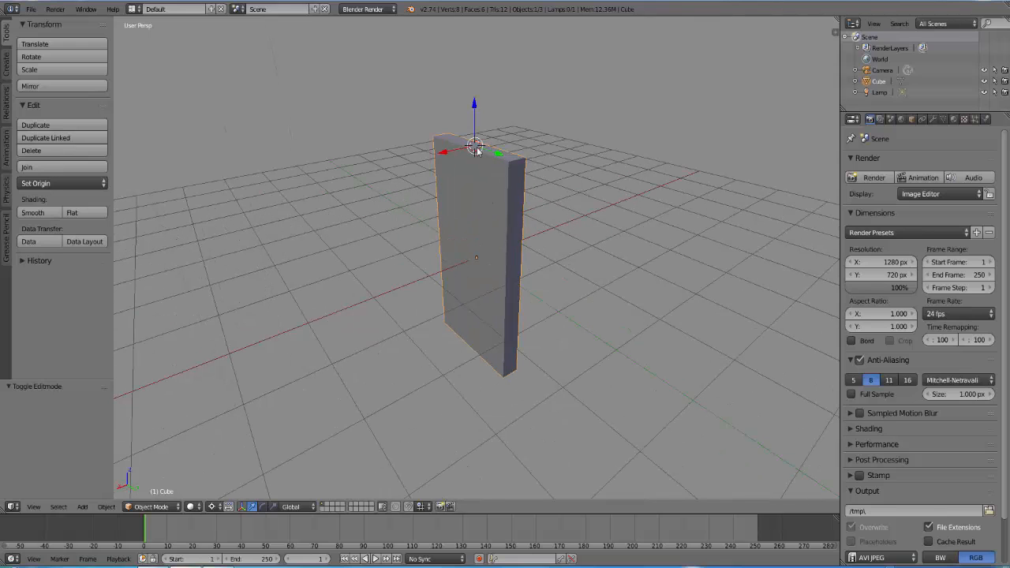